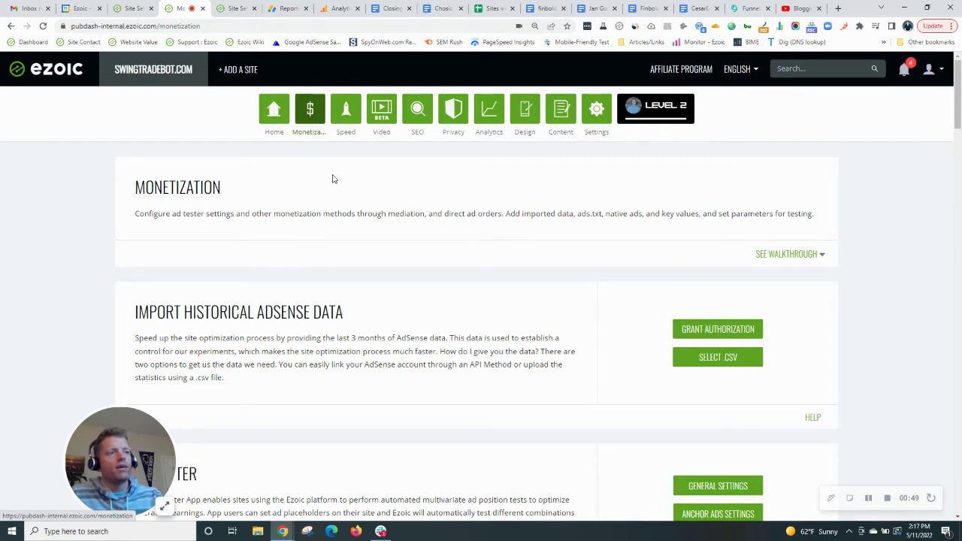
# Scroll the Monetization page past Ad Tester, Ads.txt and Ad Categories to Disable Ads by Page.
pyautogui.scroll(-1, 338, 186)
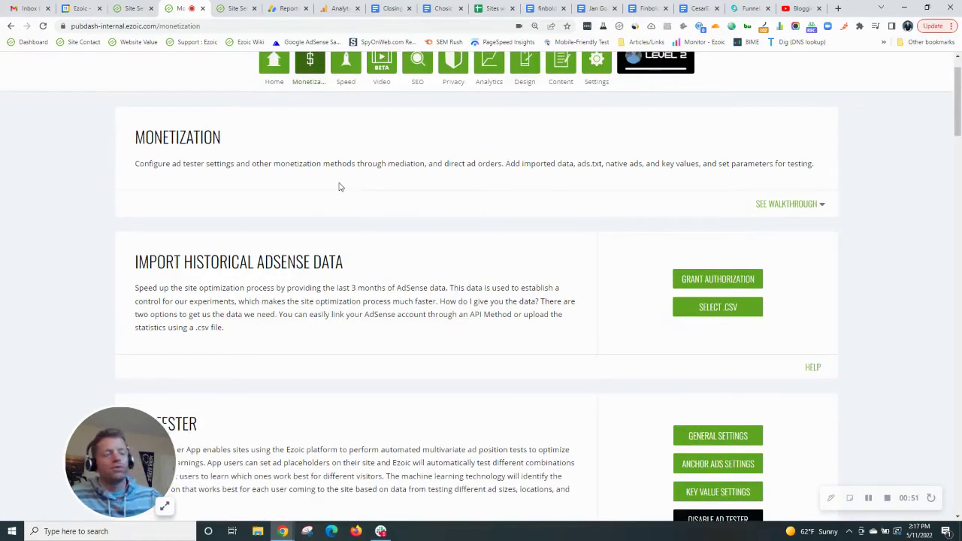
pyautogui.scroll(-1, 342, 218)
pyautogui.scroll(-2, 343, 218)
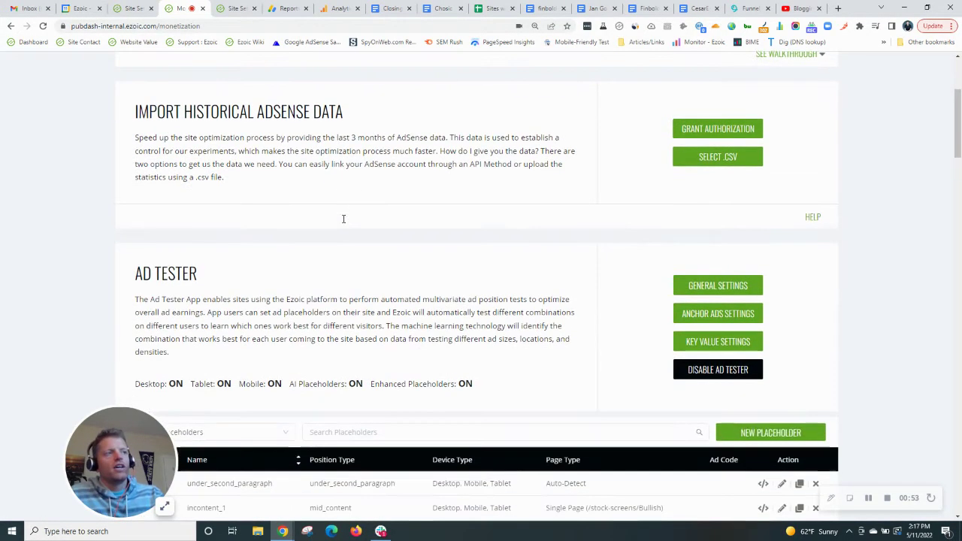
pyautogui.scroll(-1, 366, 222)
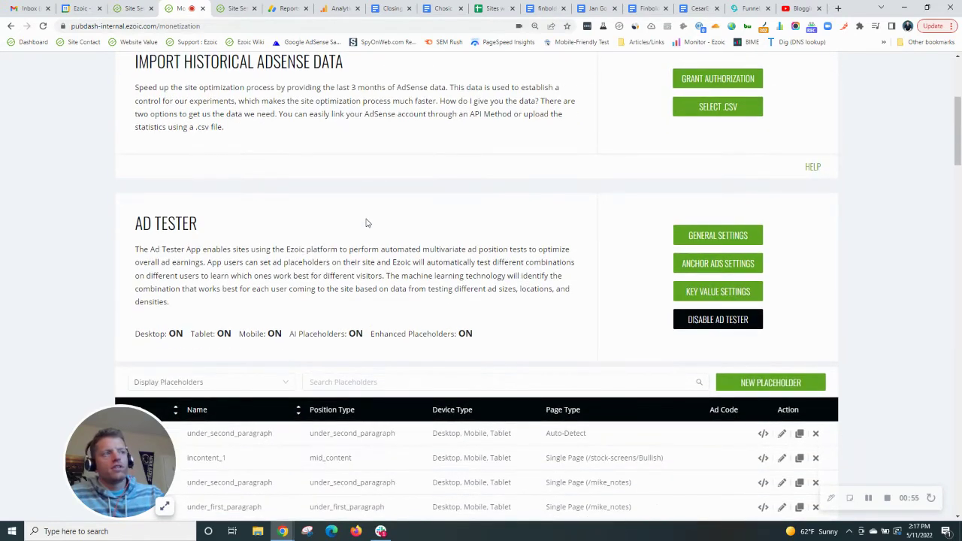
pyautogui.scroll(-1, 396, 260)
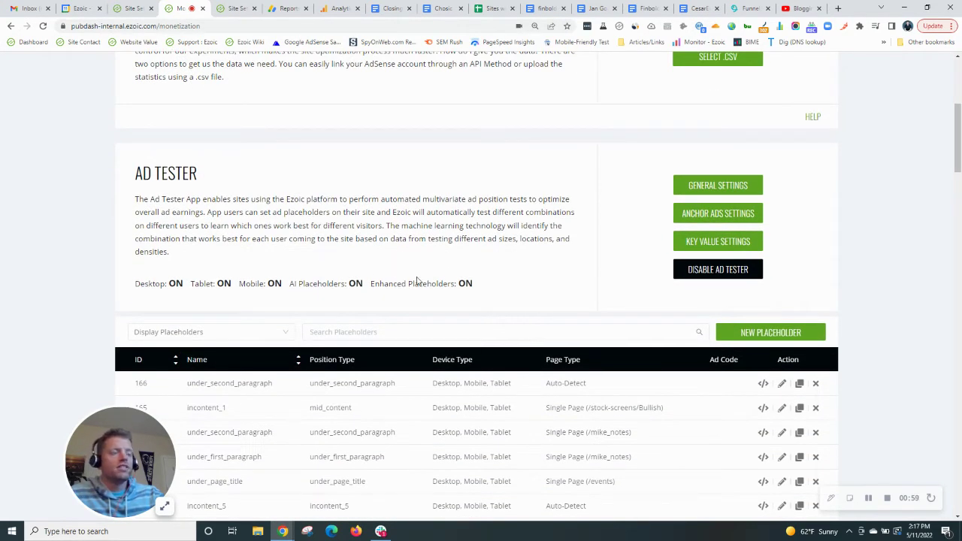
pyautogui.scroll(-3, 418, 281)
pyautogui.scroll(-2, 418, 281)
pyautogui.scroll(-2, 419, 281)
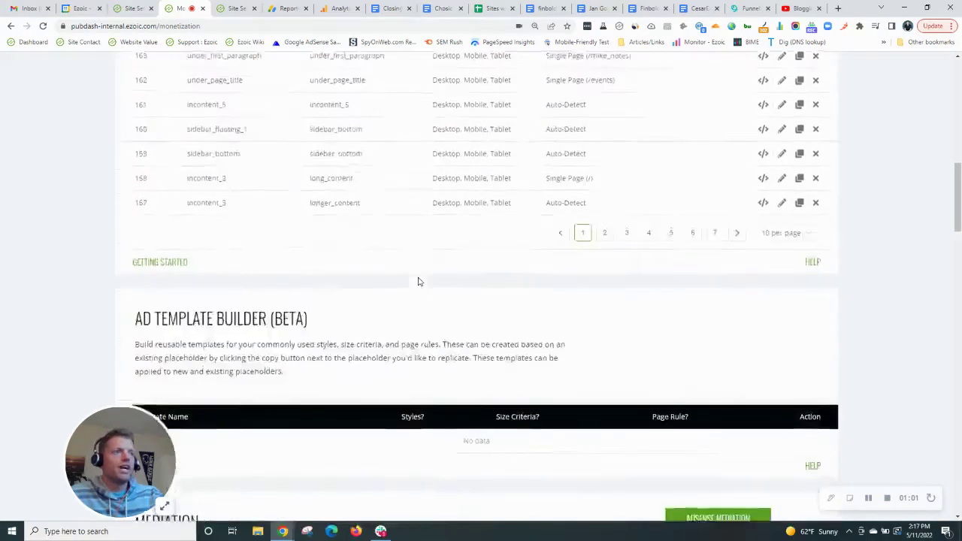
pyautogui.scroll(-3, 419, 281)
pyautogui.scroll(-3, 418, 281)
pyautogui.scroll(-4, 418, 279)
pyautogui.scroll(-2, 419, 279)
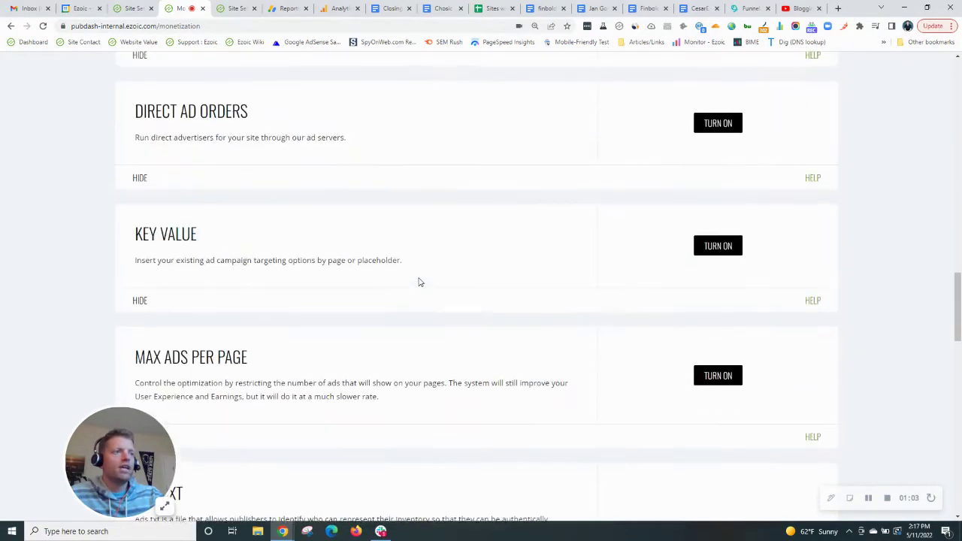
pyautogui.scroll(-3, 419, 281)
pyautogui.scroll(-2, 420, 282)
pyautogui.scroll(-2, 419, 282)
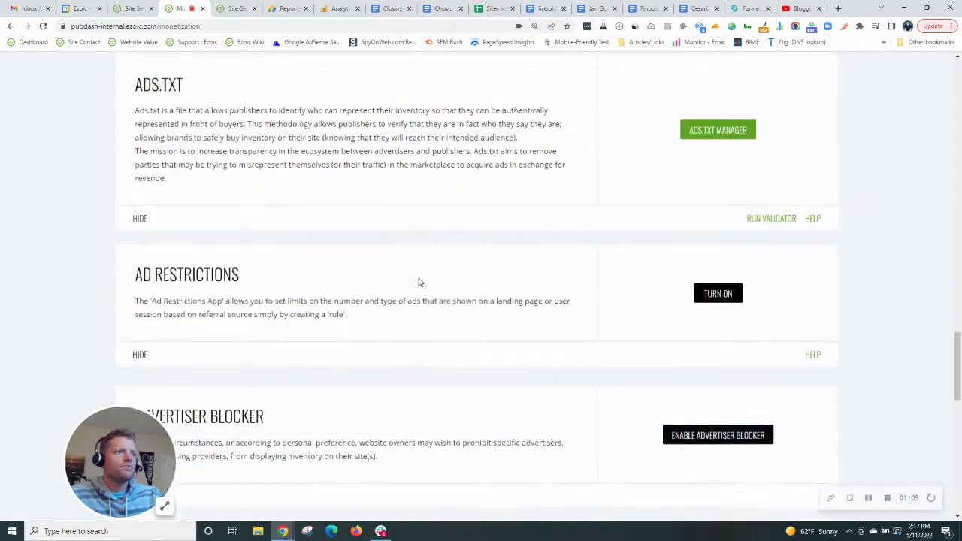
pyautogui.scroll(-3, 420, 282)
pyautogui.scroll(-2, 421, 282)
pyautogui.scroll(-2, 421, 282)
pyautogui.scroll(-1, 420, 279)
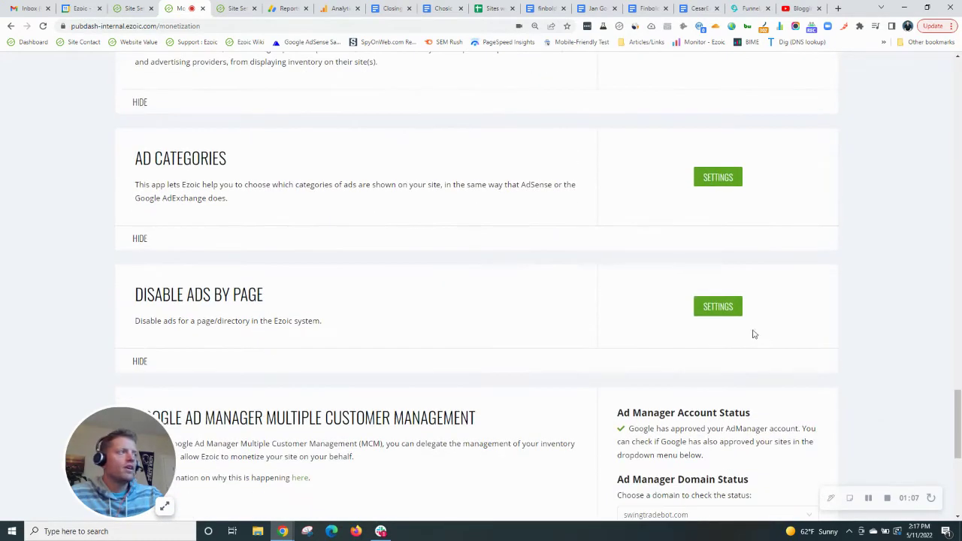
# Open Disable Ads by Page settings and view URL rules like /users/sign_up/ and /pricing/.
pyautogui.click(717, 308)
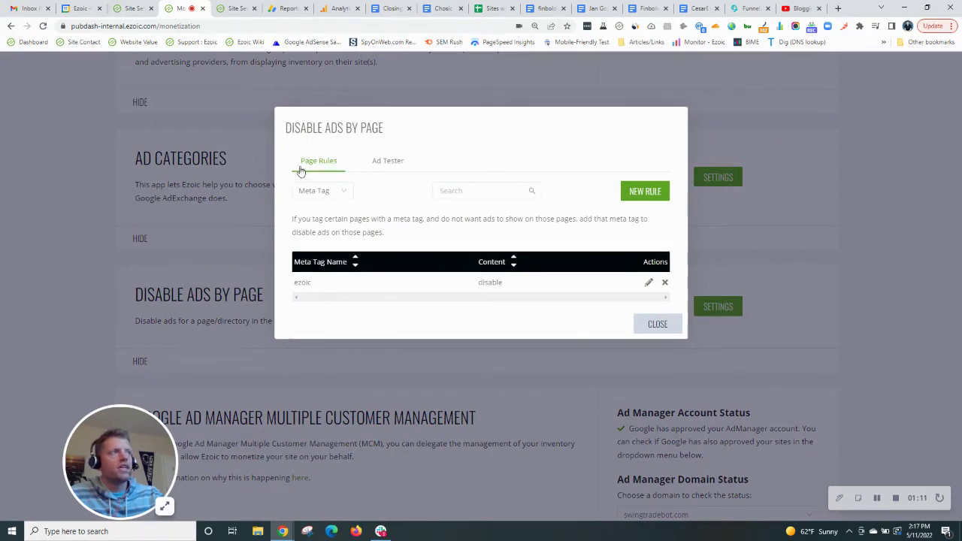
pyautogui.click(322, 191)
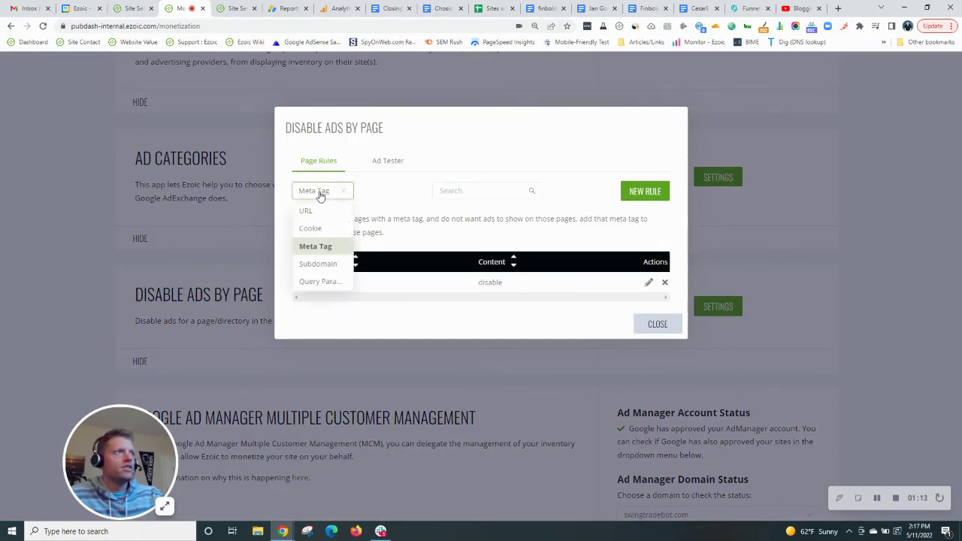
pyautogui.click(314, 213)
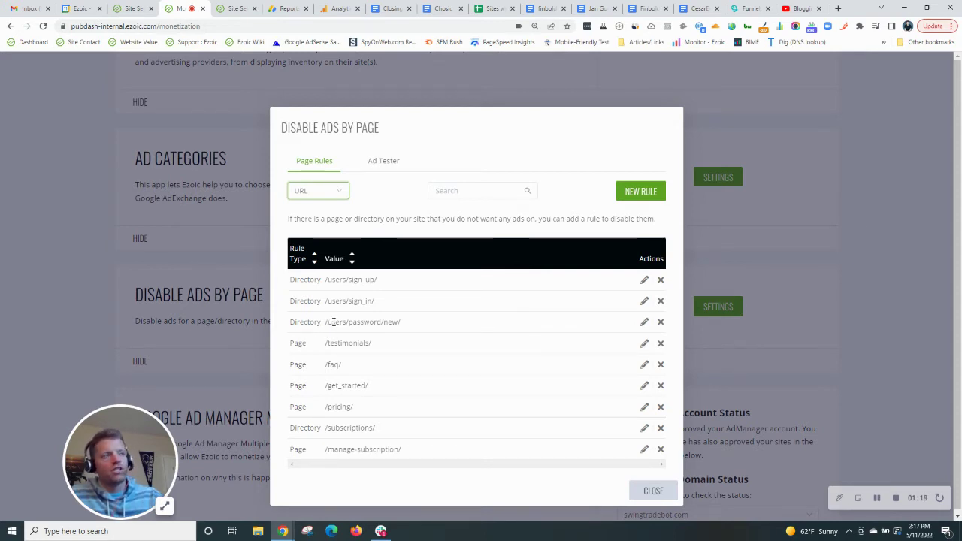
pyautogui.click(312, 191)
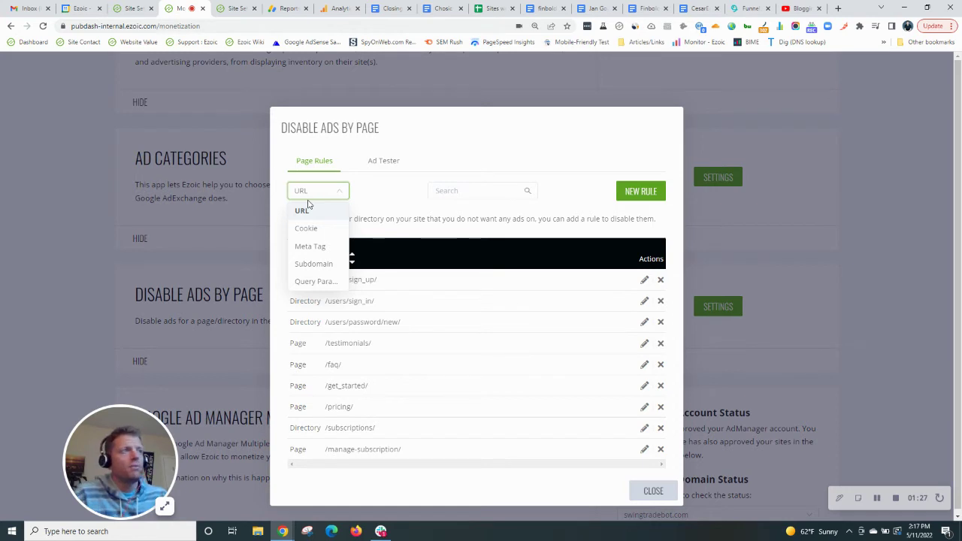
# Check the Cookie rules, then return to Meta Tag rules showing ezoic / disable.
pyautogui.click(313, 228)
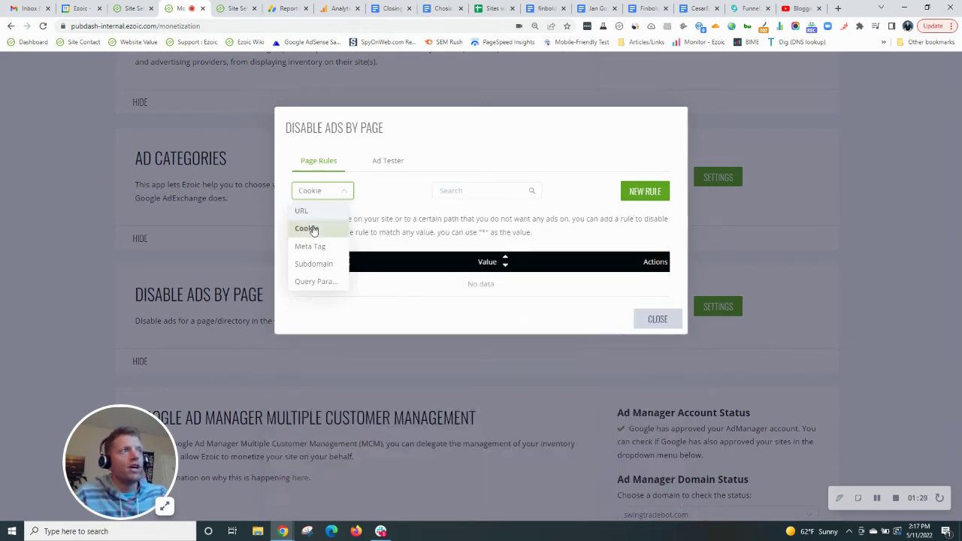
pyautogui.click(318, 194)
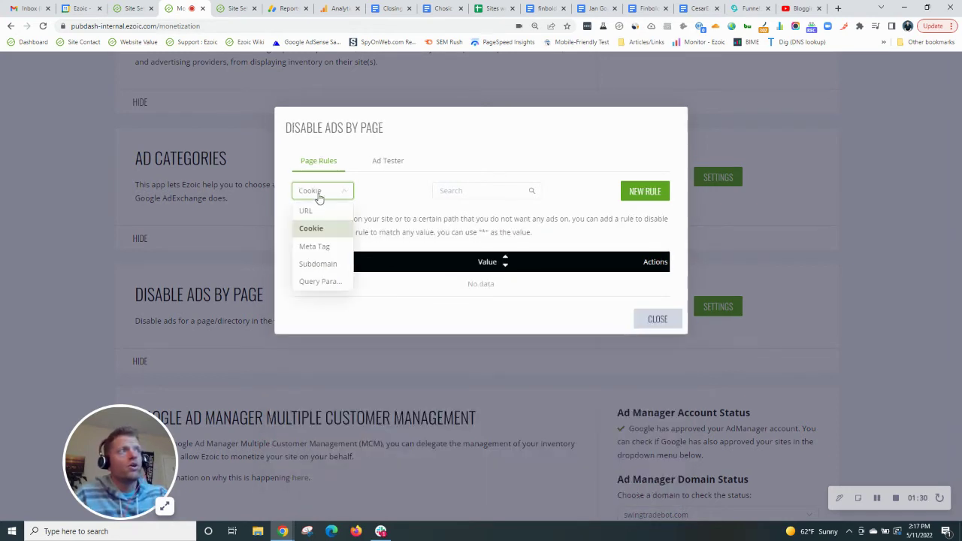
pyautogui.click(324, 251)
pyautogui.click(371, 300)
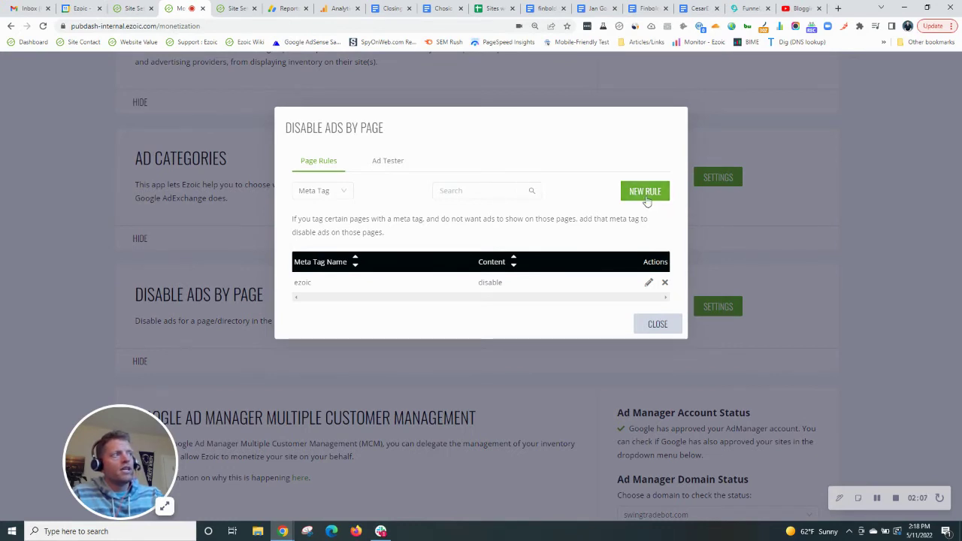
# Inspect the ezoic meta tag rule (content disable) and return to the list unchanged.
pyautogui.click(650, 284)
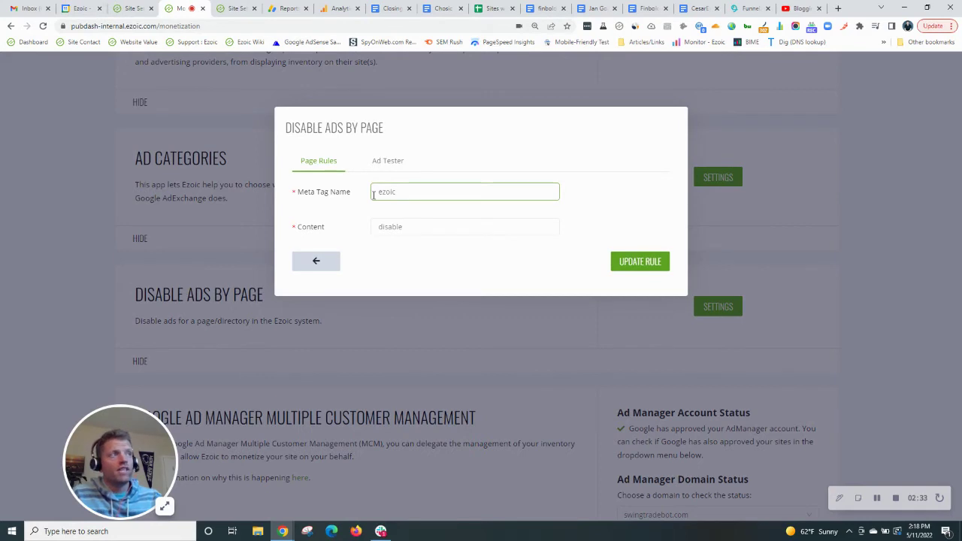
pyautogui.click(305, 266)
# Switch to the empty Cookie rule list and start a blank new cookie rule.
pyautogui.click(320, 192)
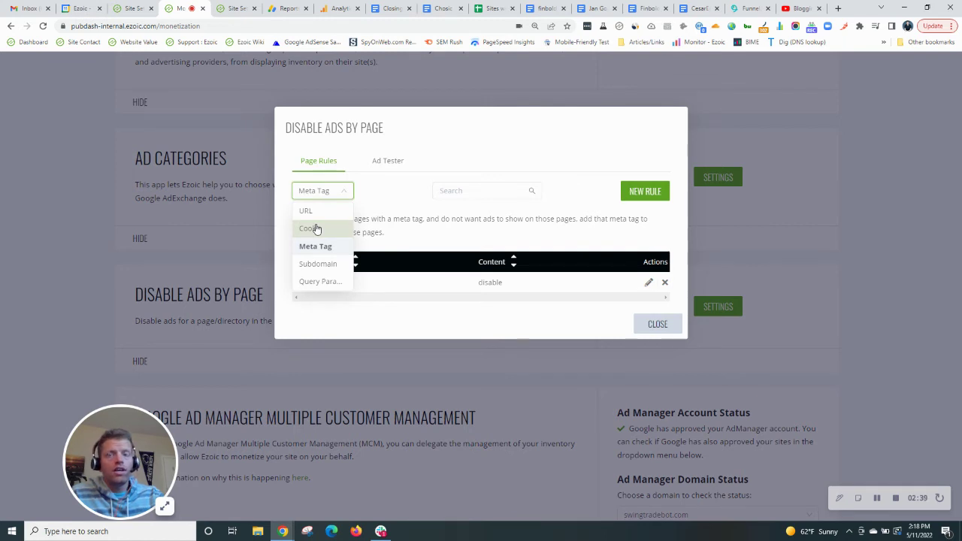
pyautogui.click(316, 228)
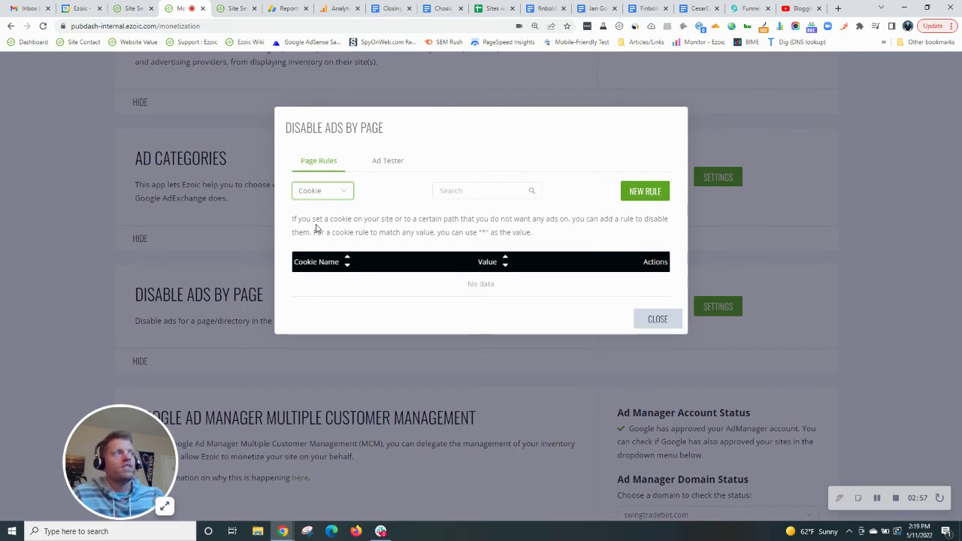
pyautogui.click(630, 192)
pyautogui.click(404, 192)
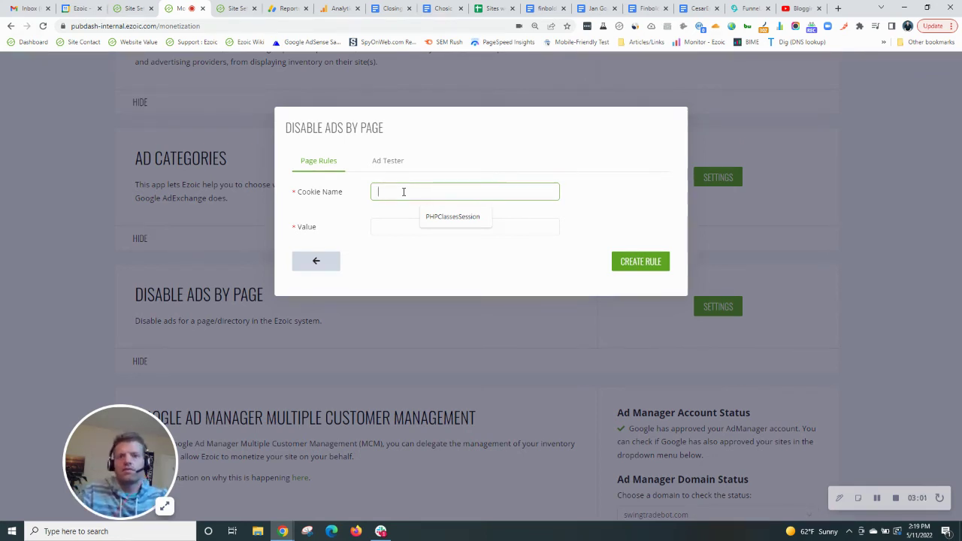
# Fill in cookie name cookie_off with value 1, then discard the rule unsaved.
pyautogui.write('cookie')
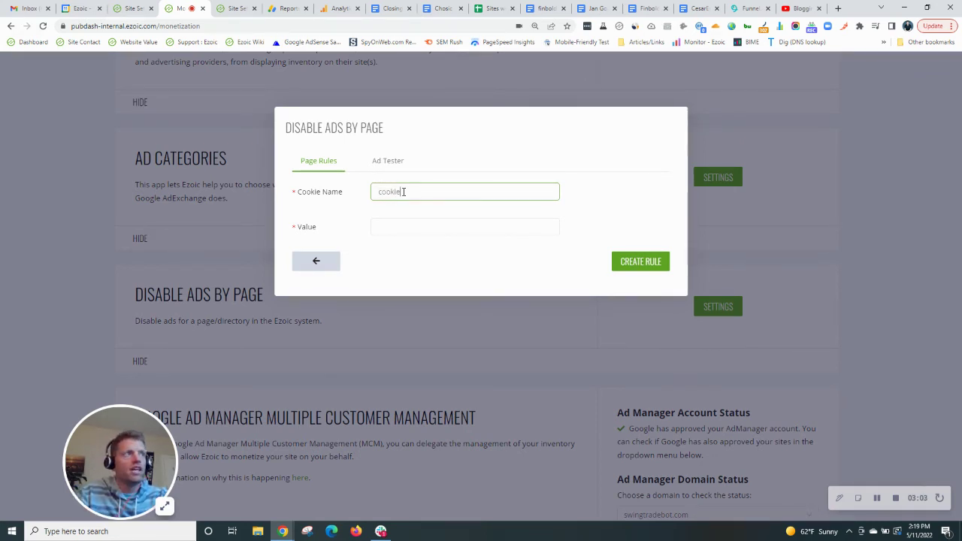
pyautogui.write('_of')
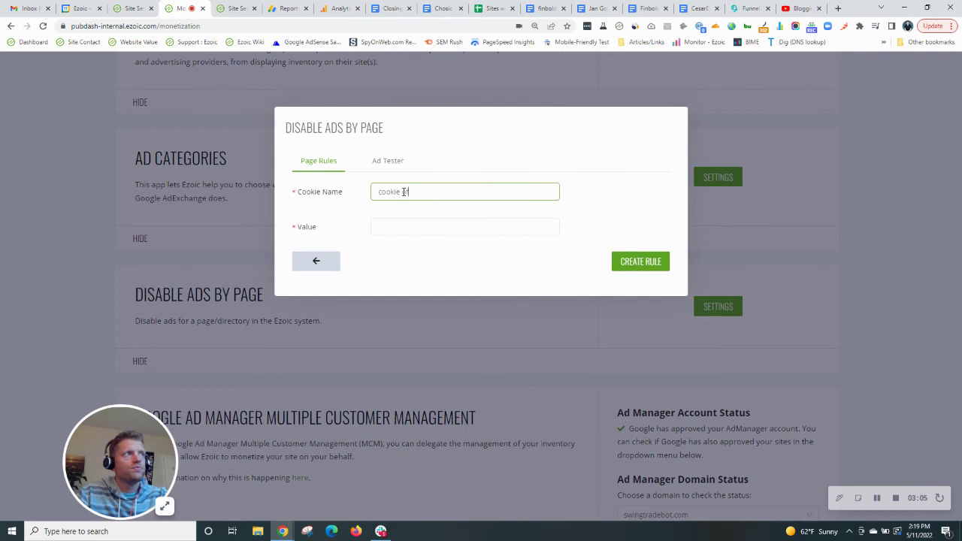
pyautogui.write('f')
pyautogui.press('Tab')
pyautogui.write('1')
pyautogui.press('Tab')
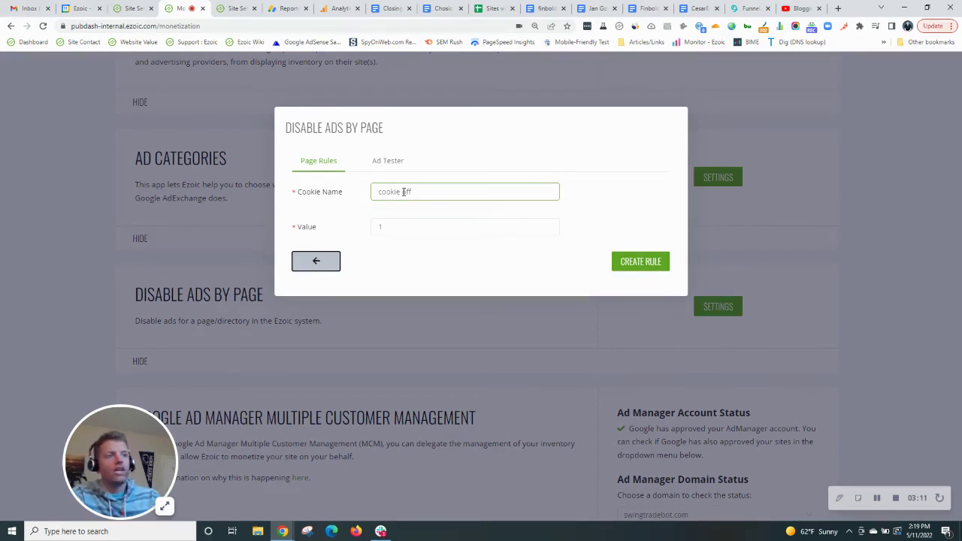
pyautogui.click(297, 259)
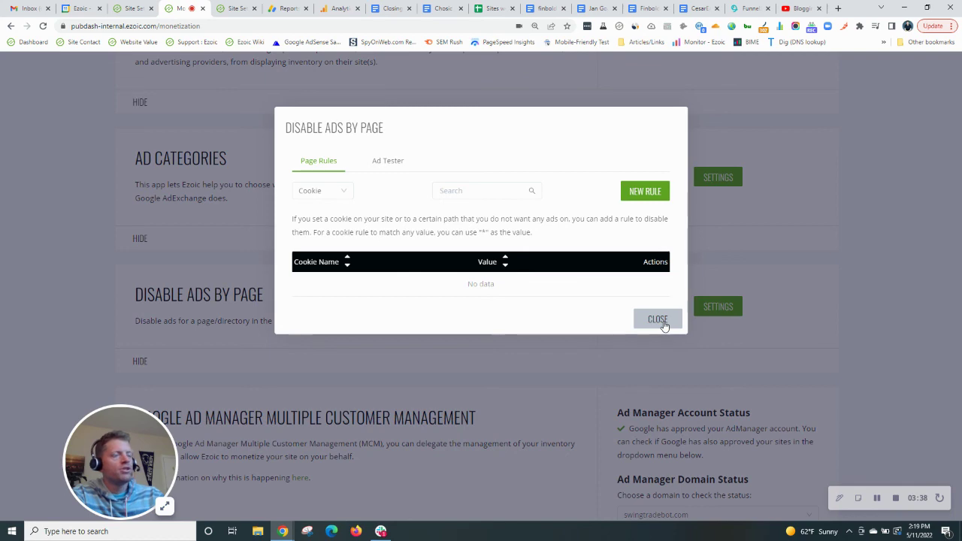
# Close the Disable Ads by Page dialog.
pyautogui.click(664, 325)
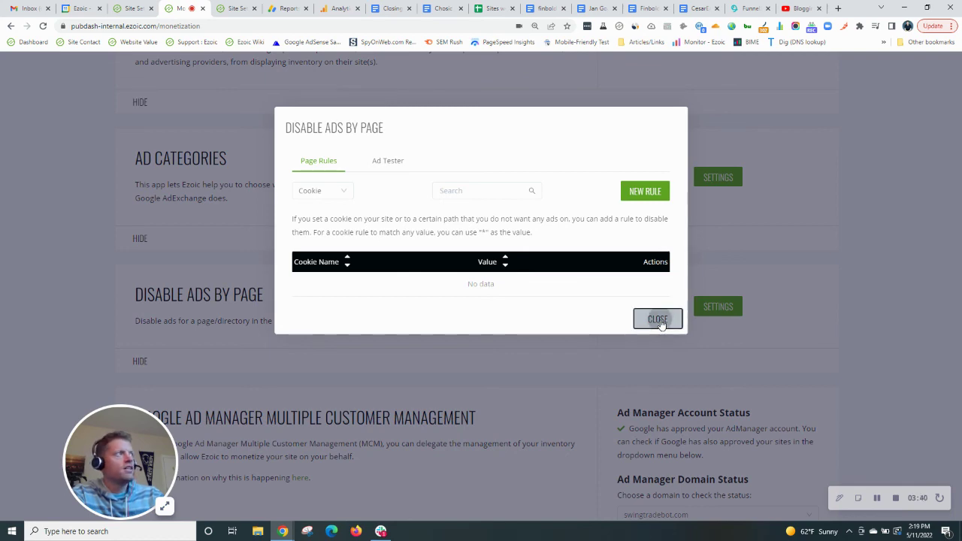